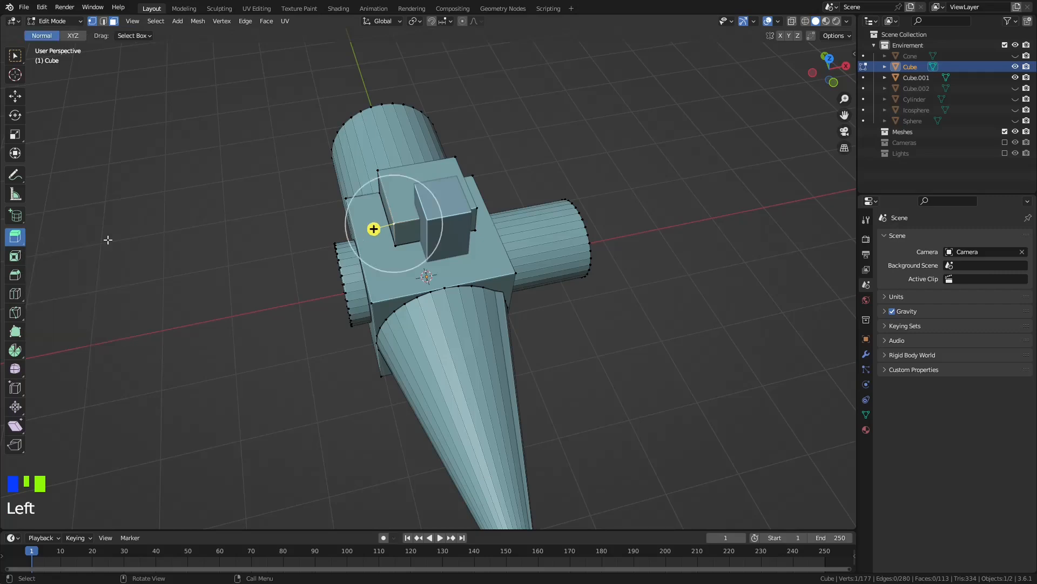
- In face select mode, try to extrude the cube's top face upward by 1281.3 mm, and undo it
key("Tab")
middle_click_drag(379, 229, 413, 216)
key("Tab")
scroll(298, 171, "up", 2)
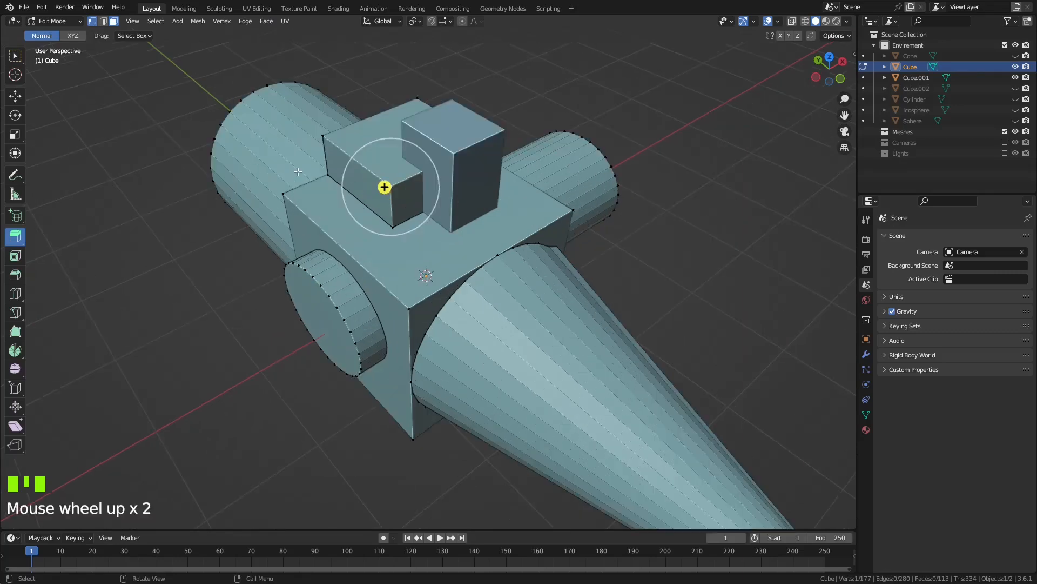
left_click(106, 21)
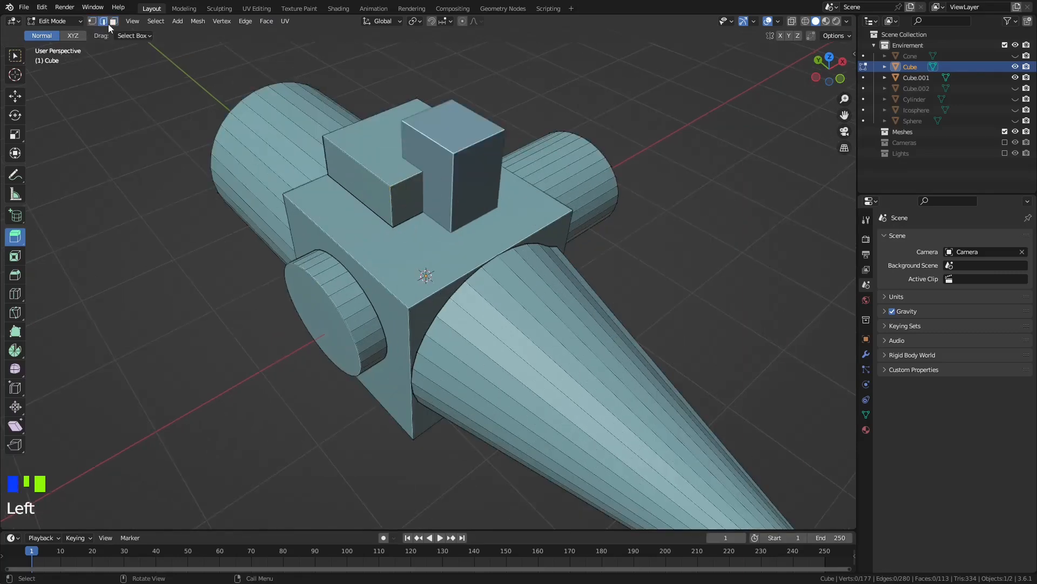
left_click(112, 22)
left_click(391, 266)
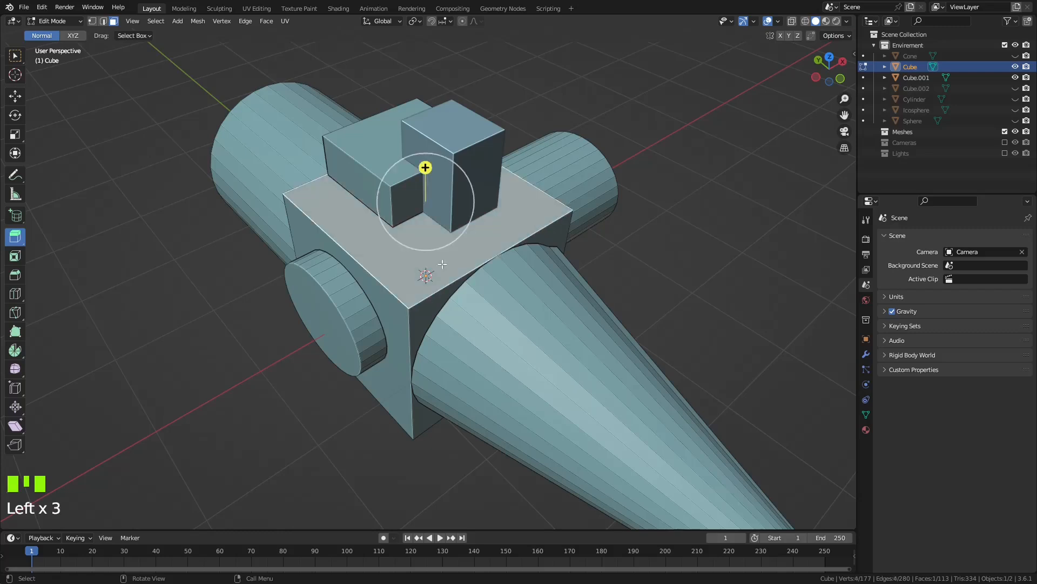
key("e")
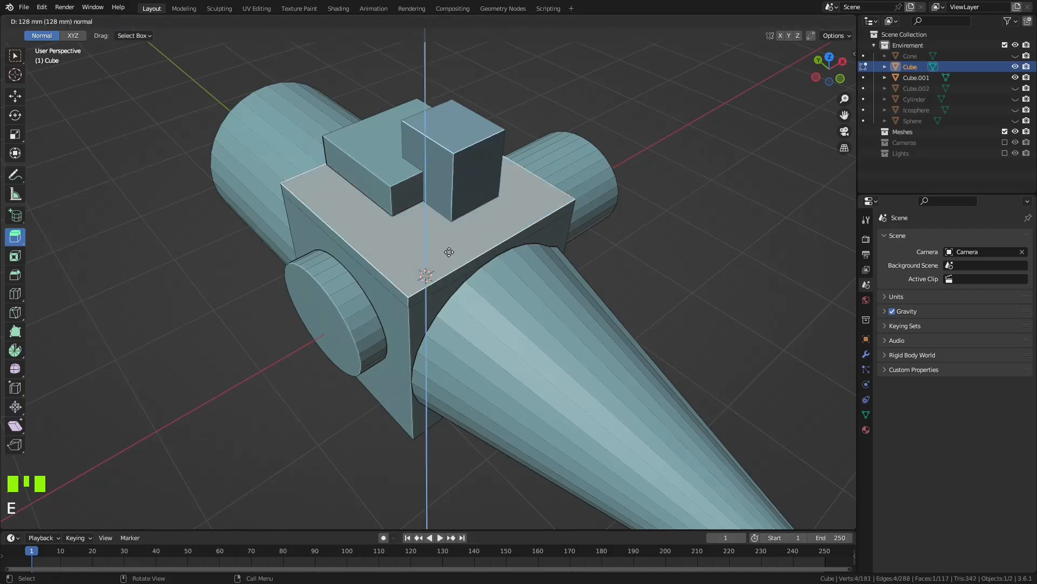
left_click(448, 138)
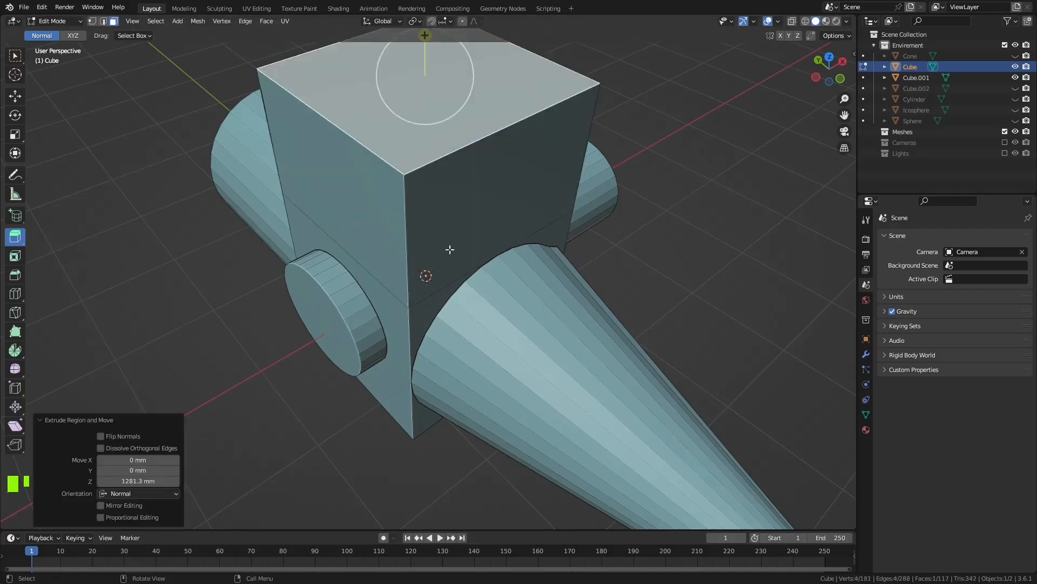
key("ctrl+z")
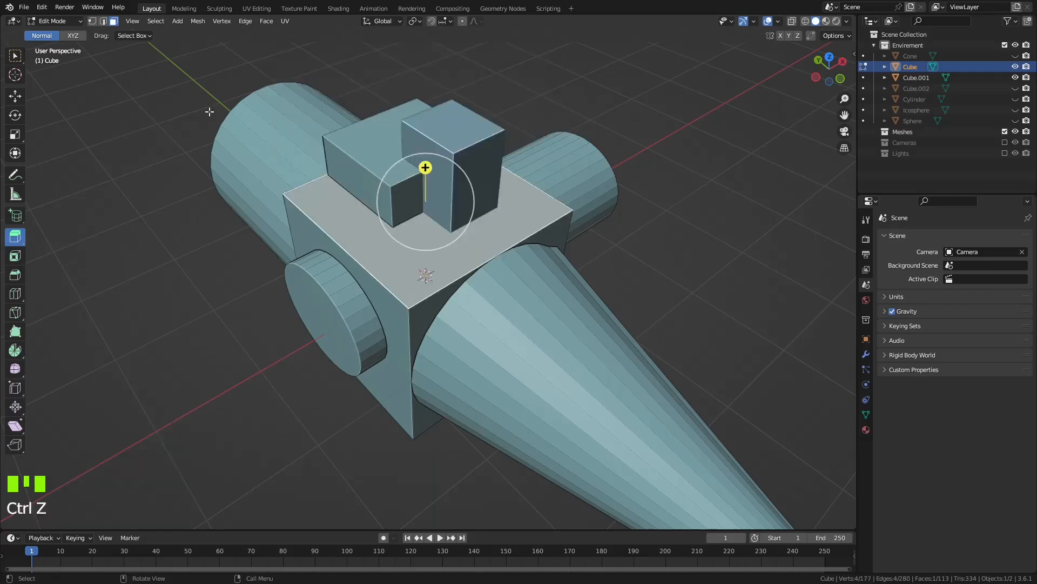
- In edge select mode, try to extrude the cube's upper side edge outward by 1423 mm, and undo it
key("2")
left_click(357, 253)
left_click(358, 253)
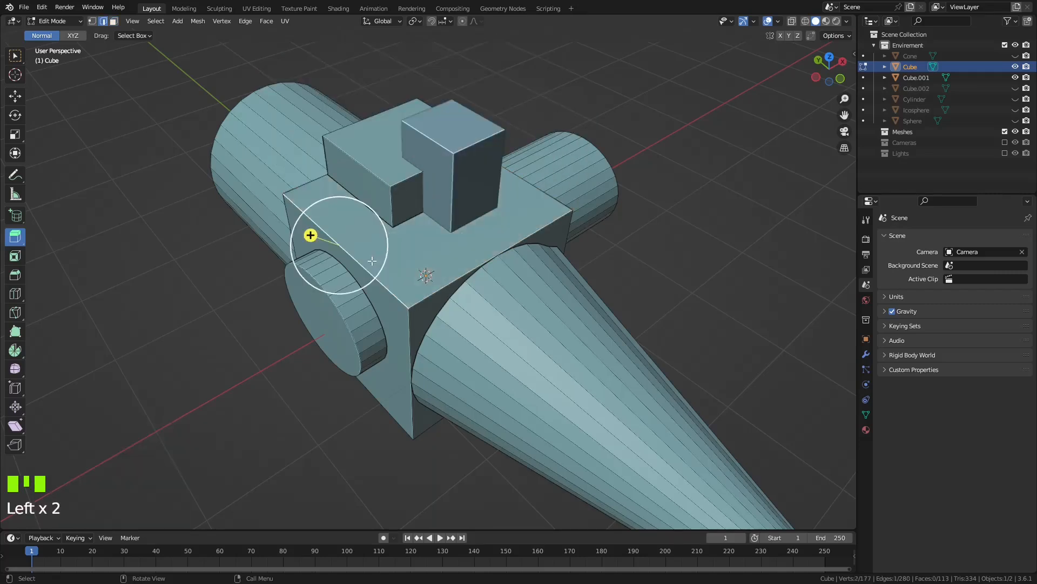
middle_click_drag(358, 253, 356, 278)
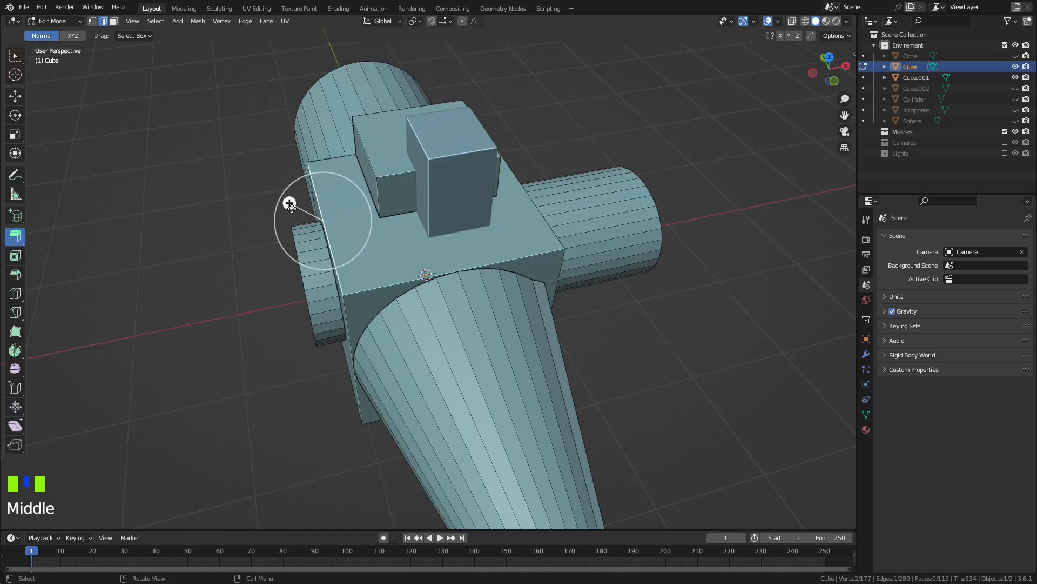
left_click_drag(289, 203, 199, 111)
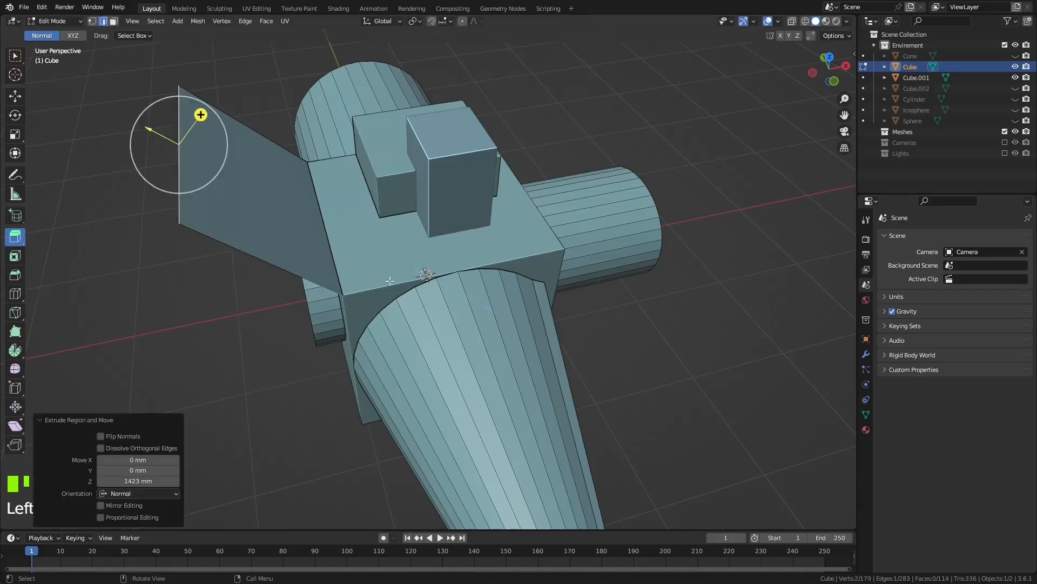
key("ctrl+z")
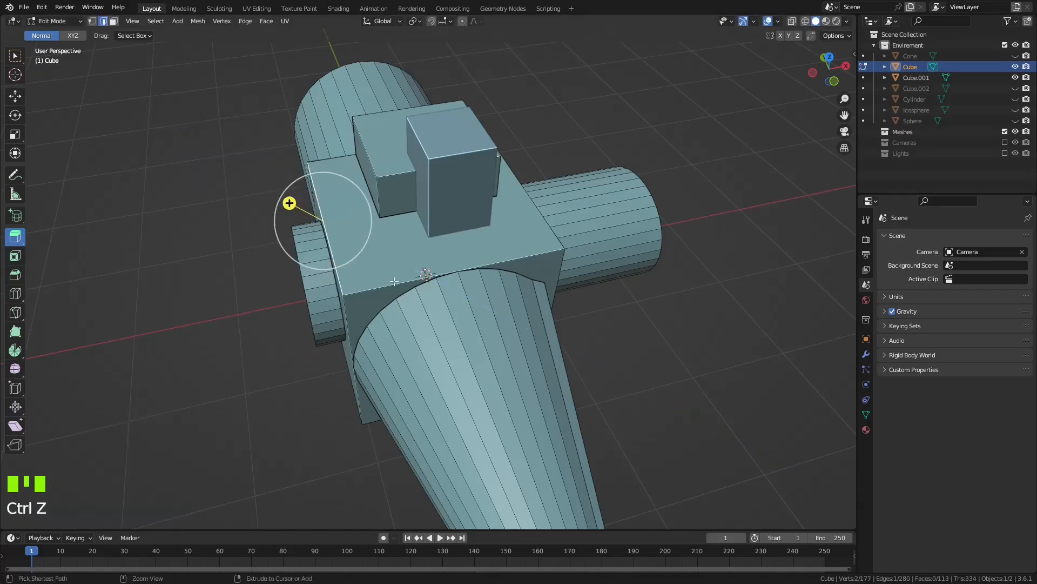
- In vertex select mode, try to extrude the still-selected edge vertices freely by about 156, -101 and -65 mm, and undo it
left_click(92, 22)
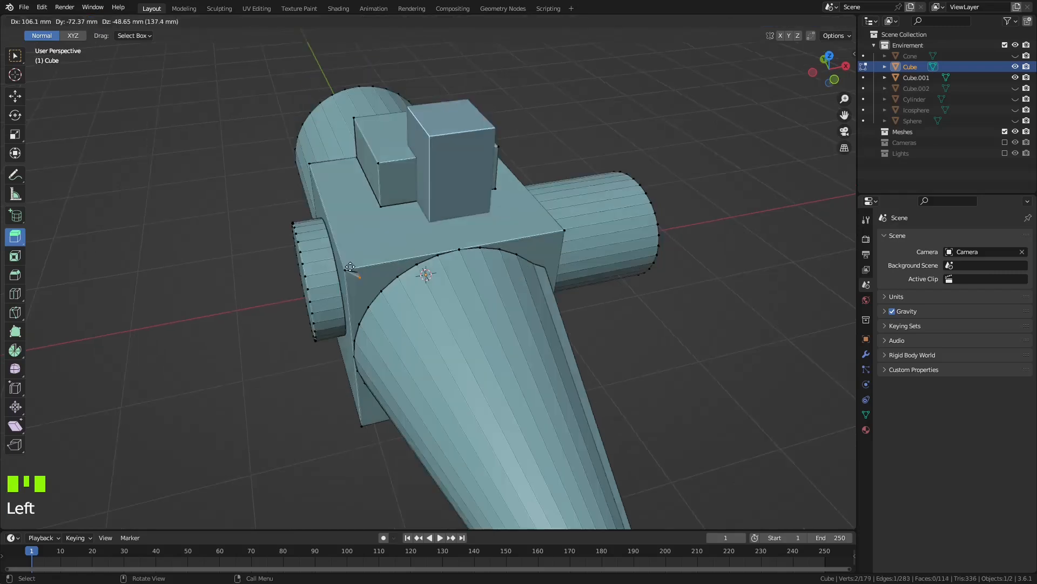
left_click_drag(350, 267, 413, 282)
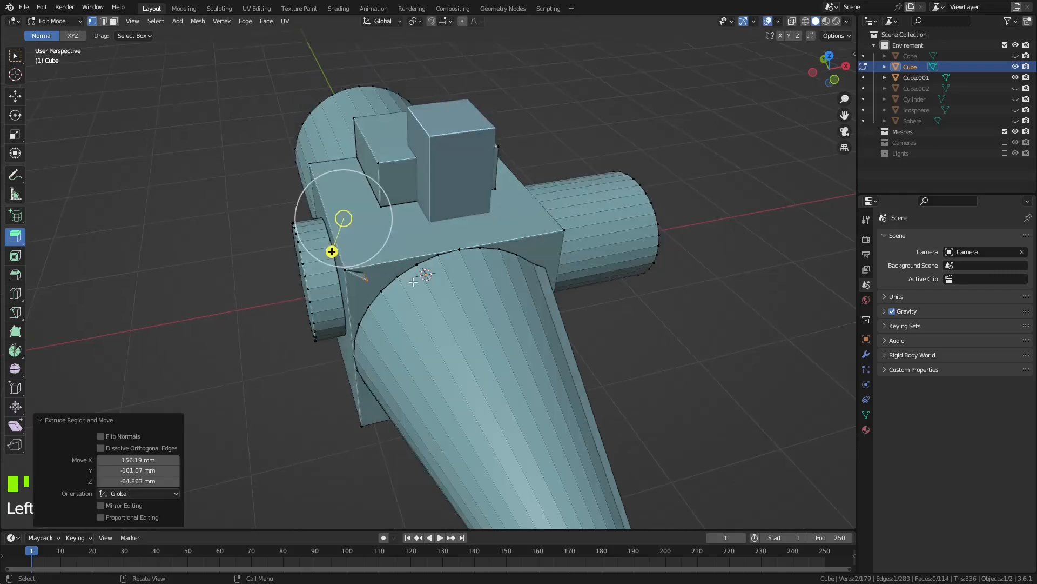
key("ctrl+z")
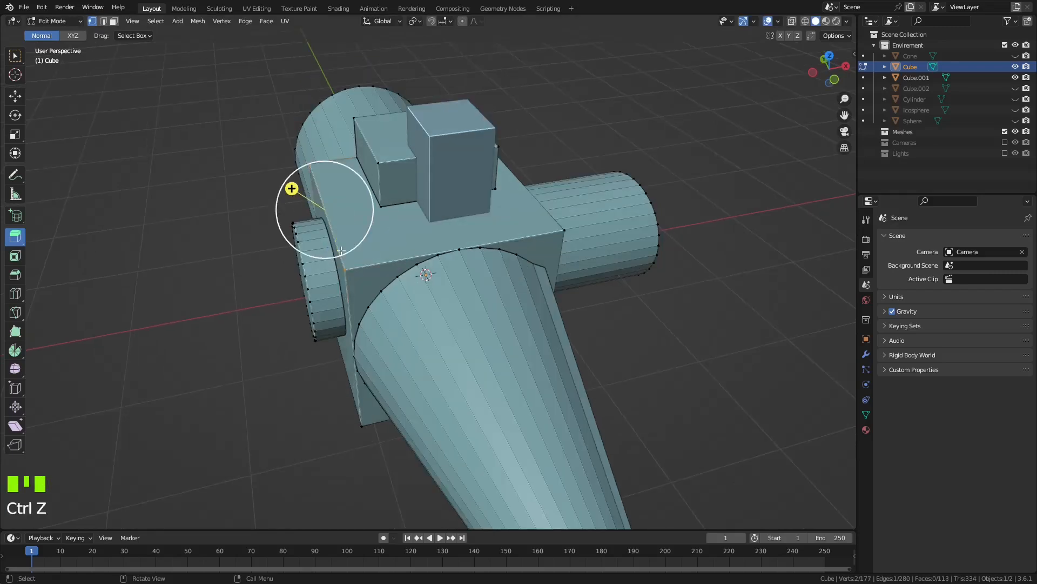
- Extrude the cube's upper front corner vertex several times in a row to form a freehand zigzag chain of edges
left_click(15, 56)
left_click_drag(324, 253, 358, 278)
middle_click_drag(359, 279, 46, 73)
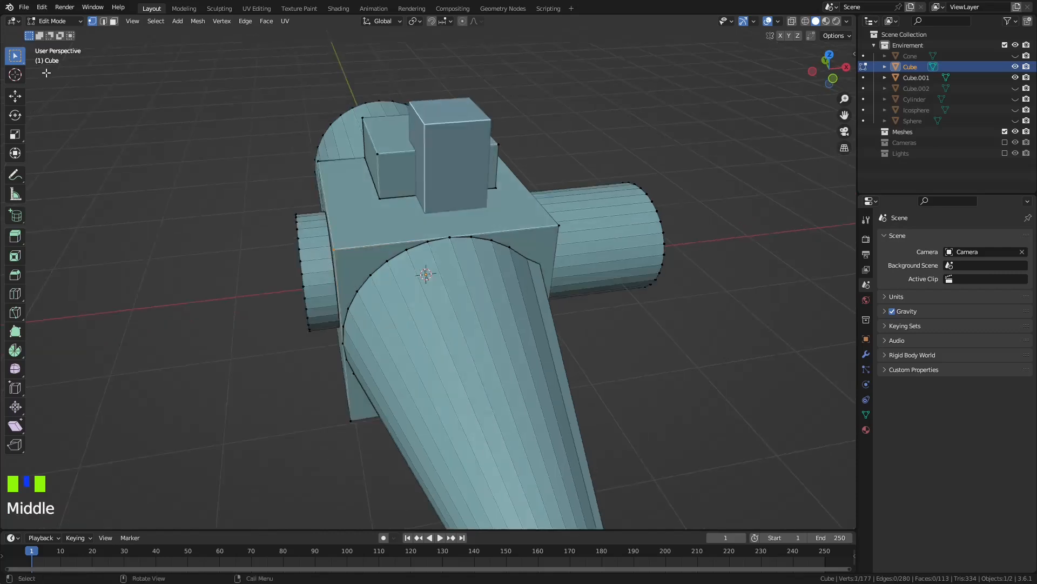
key("e")
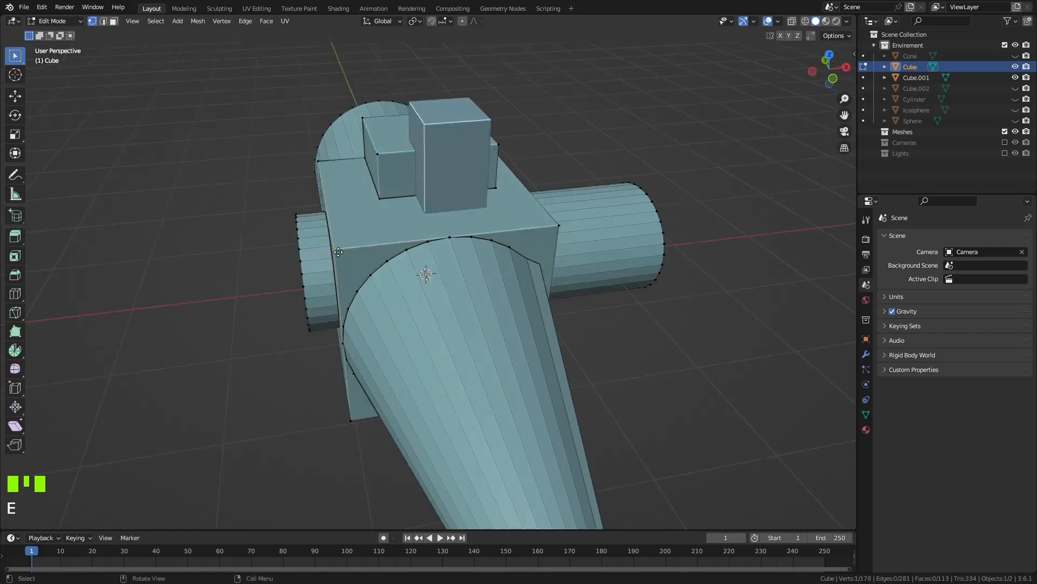
key("e")
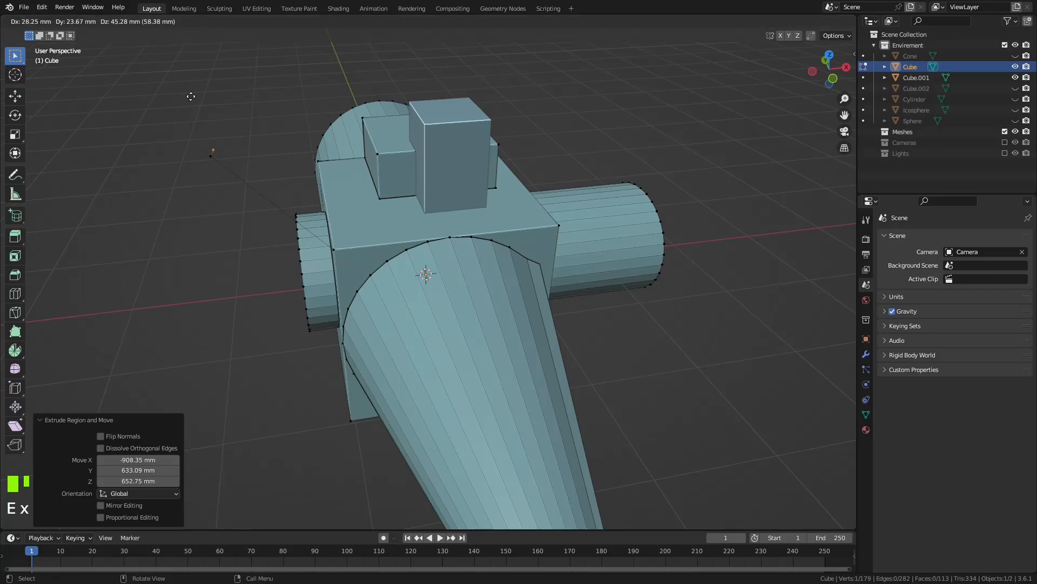
left_click(206, 70)
key("e")
left_click(176, 84)
key("e")
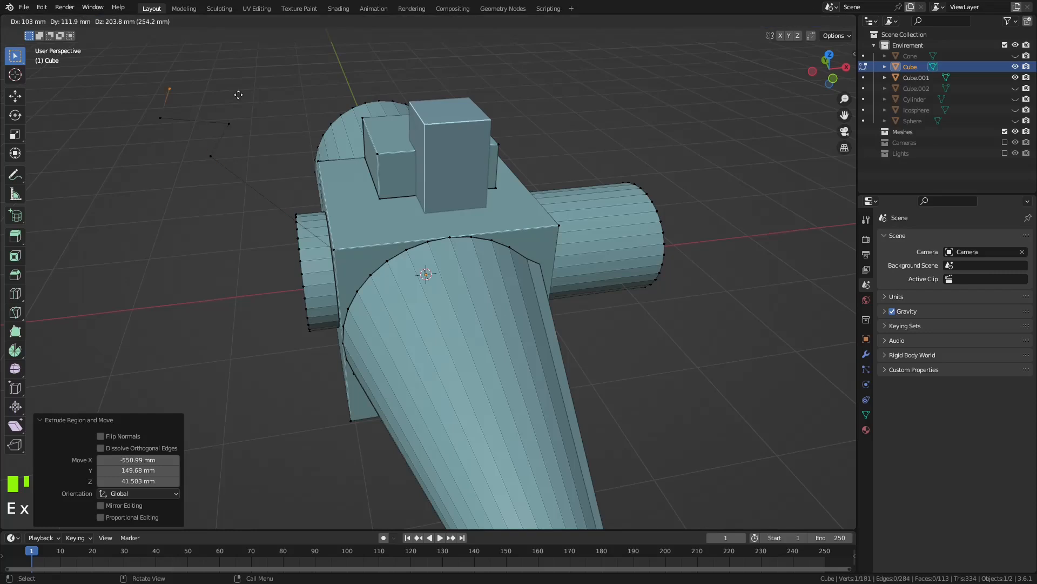
left_click(329, 98)
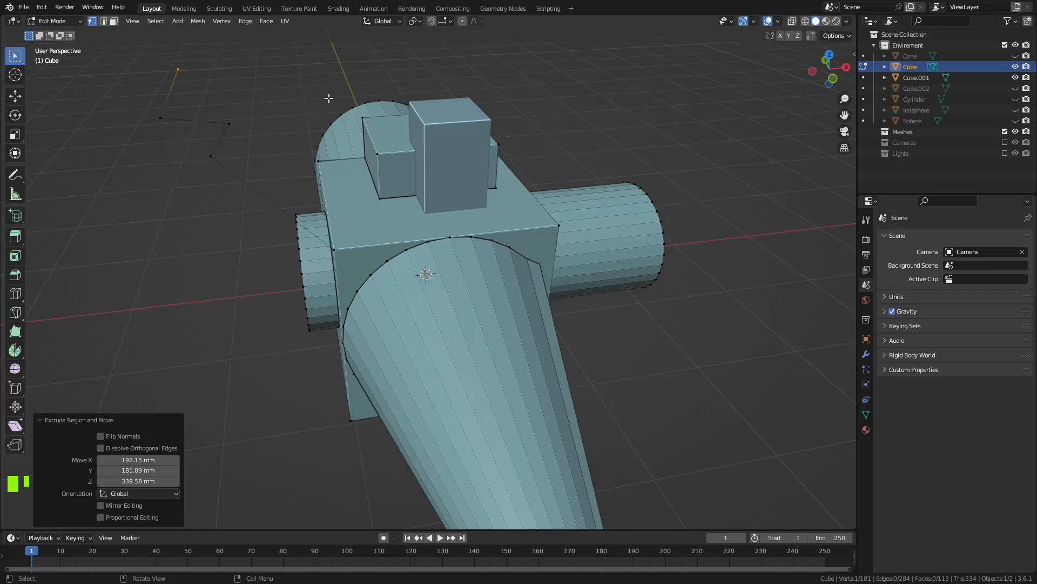
- Undo all the vertex extrusions made from the cube's corner
key("ctrl+z")
key("ctrl+z")
key("ctrl+z")
key("ctrl+z")
key("ctrl+z")
key("ctrl+z")
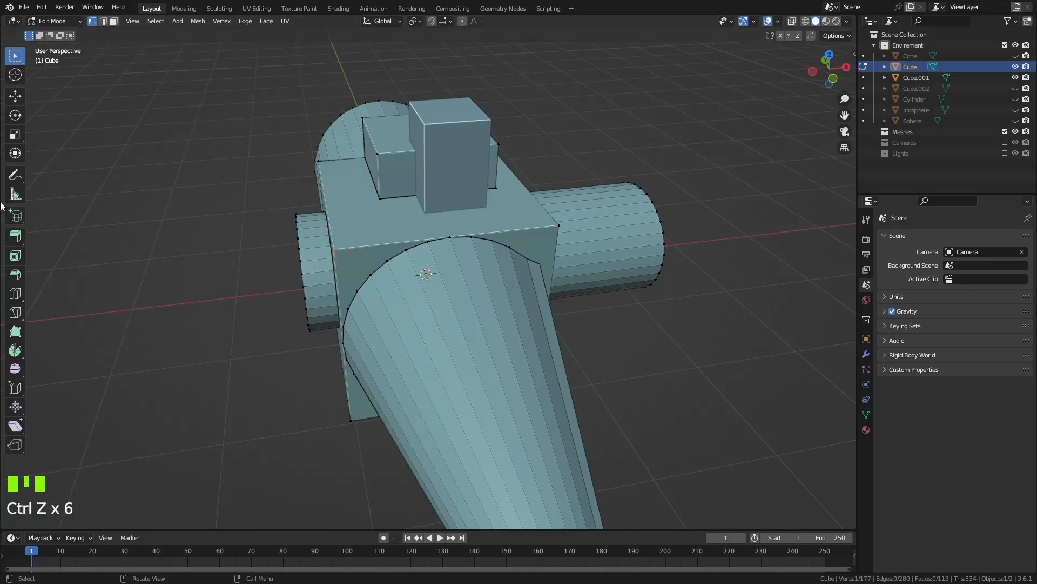
- Select the cube's top face and extrude it upward by 1116.9 mm with the Extrude Region tool
middle_click_drag(400, 302, 420, 297)
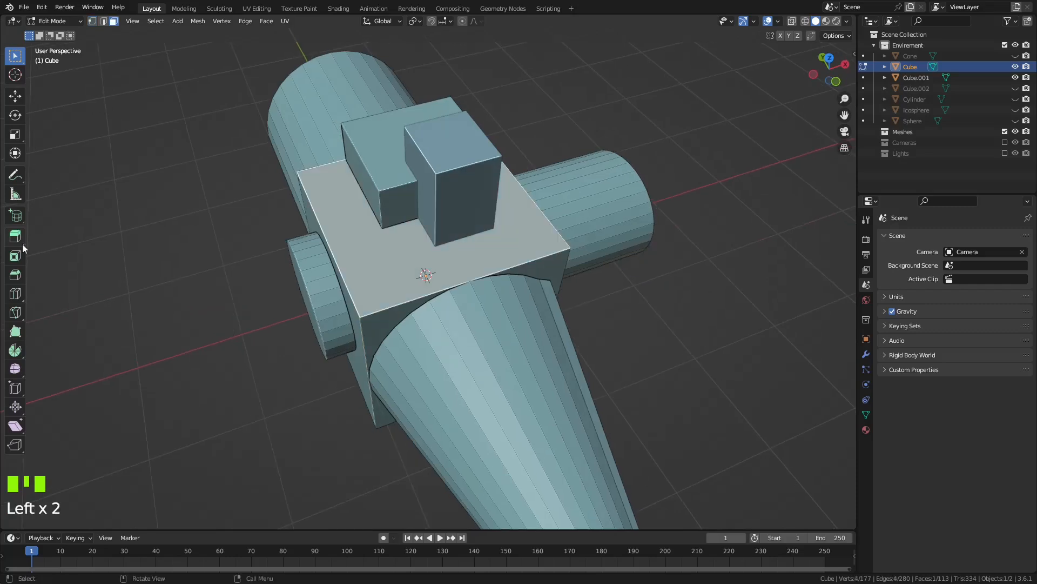
left_click(21, 244)
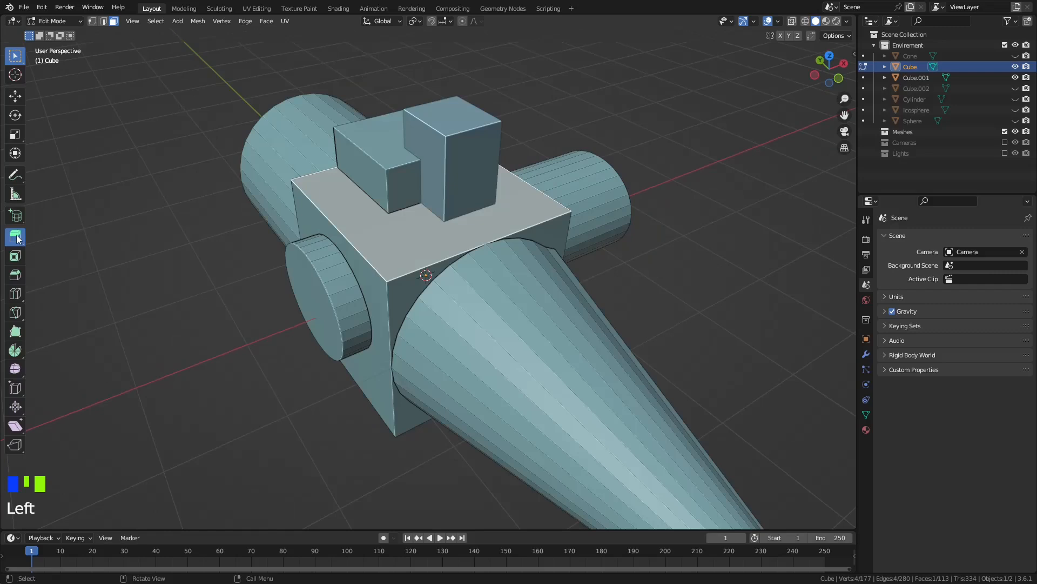
left_click(17, 237)
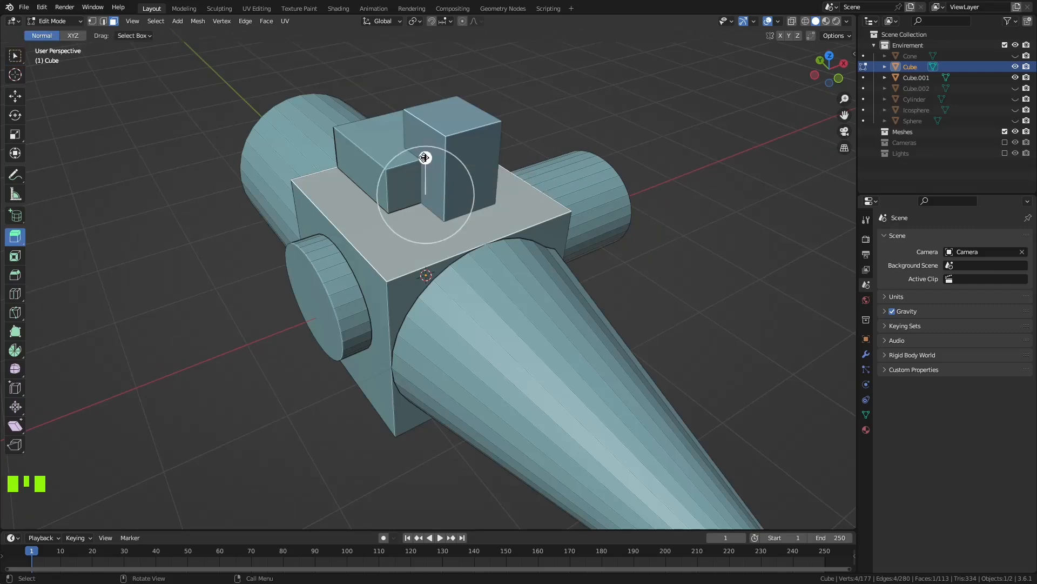
left_click_drag(424, 158, 442, 49)
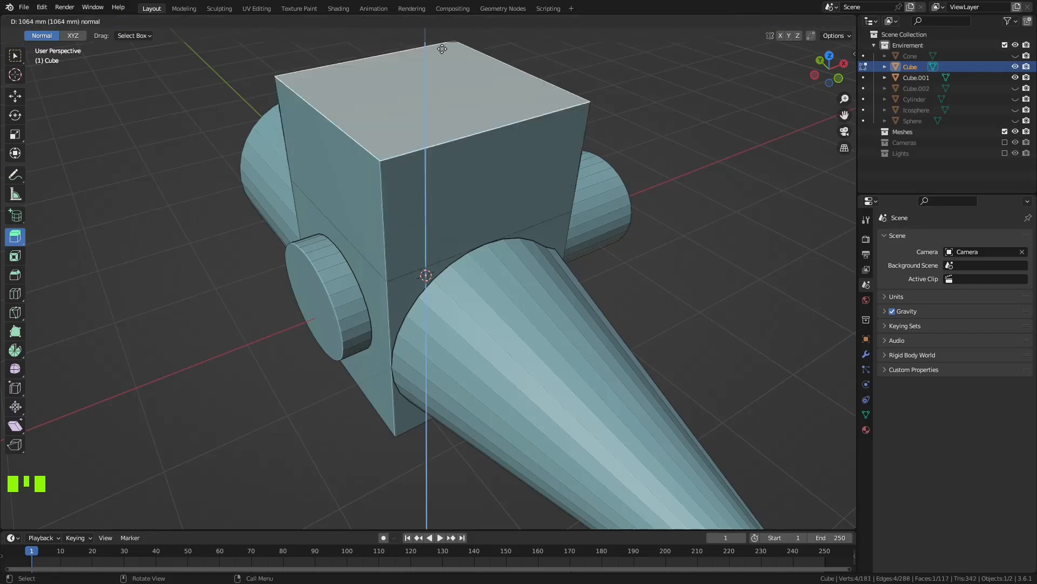
left_click_drag(442, 48, 441, 43)
- Delete the extruded top face and inspect the open interior of the cube from above
scroll(449, 175, "down", 3)
key("x")
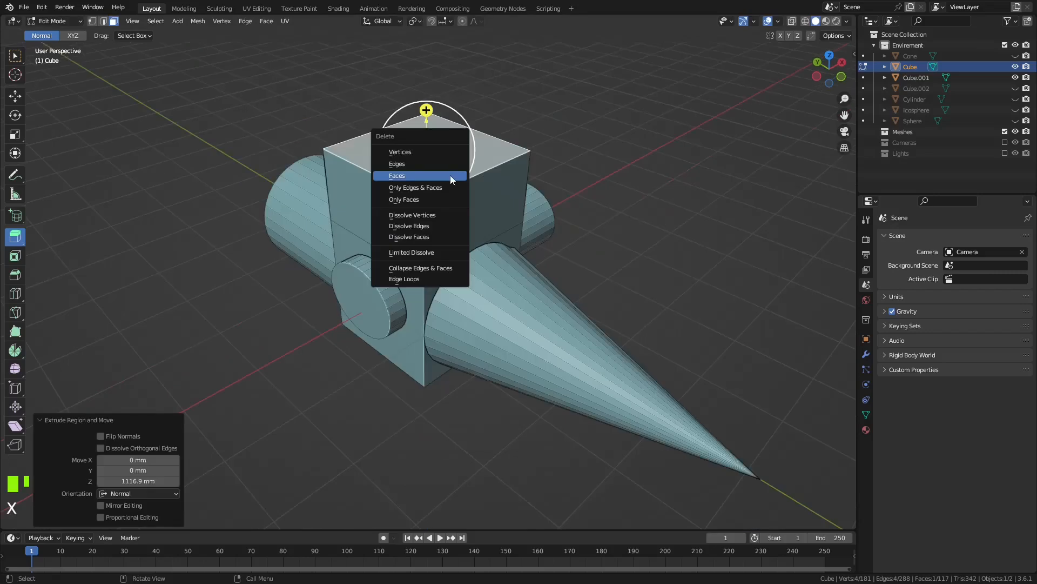
left_click(450, 177)
middle_click_drag(450, 176, 518, 194)
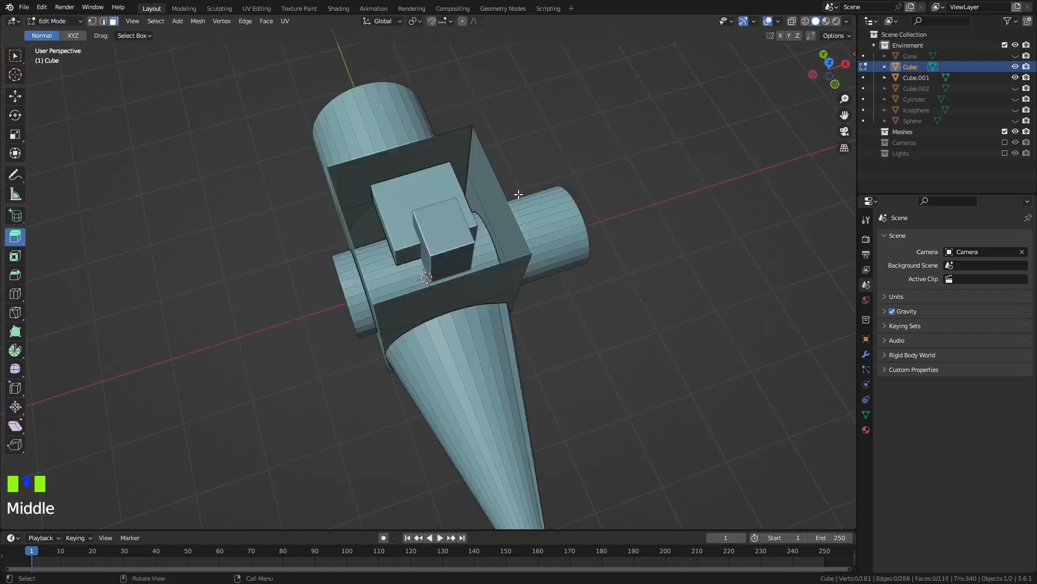
middle_click_drag(518, 194, 405, 228)
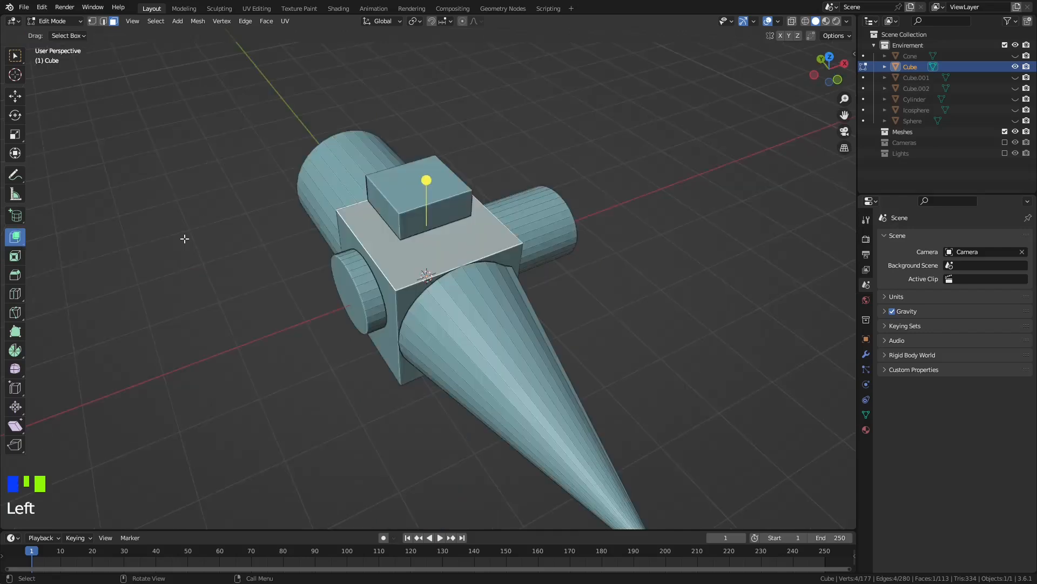
- Extrude the cube's top face upward by 633.2 mm with Extrude Manifold and inspect the inside of the mesh
left_click_drag(426, 181, 443, 160)
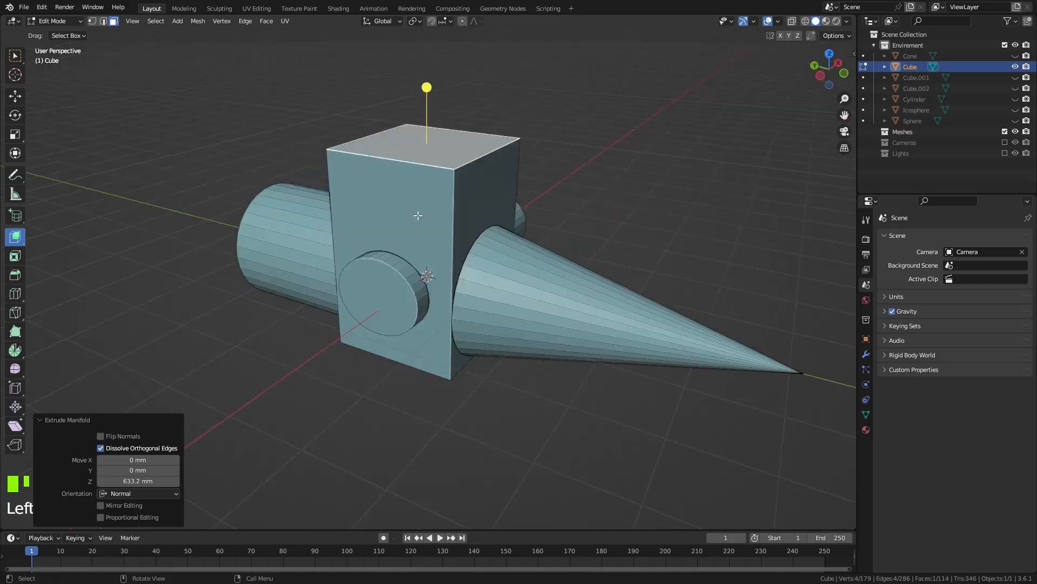
middle_click_drag(418, 216, 368, 211)
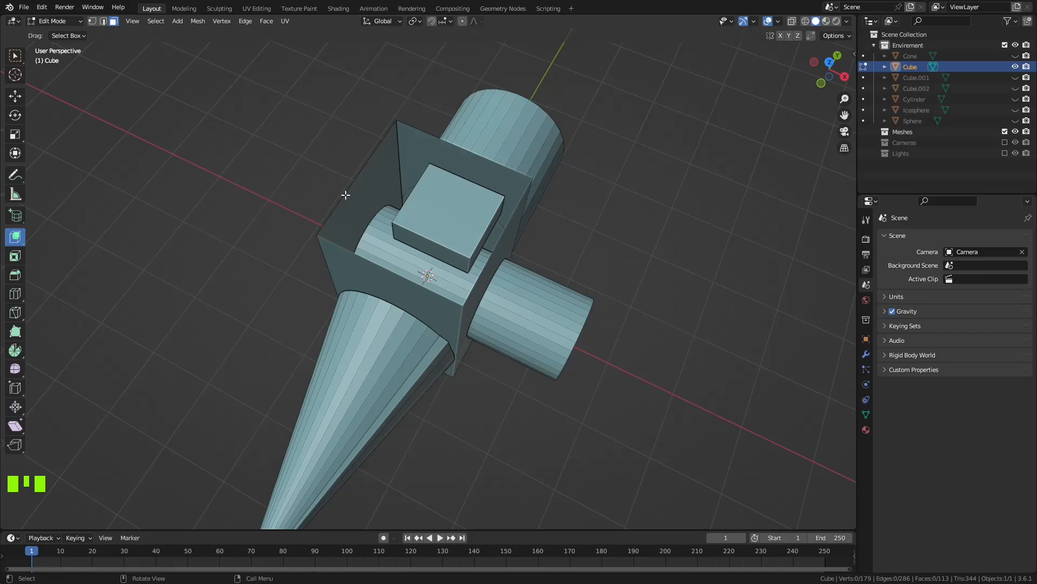
middle_click_drag(346, 195, 517, 228)
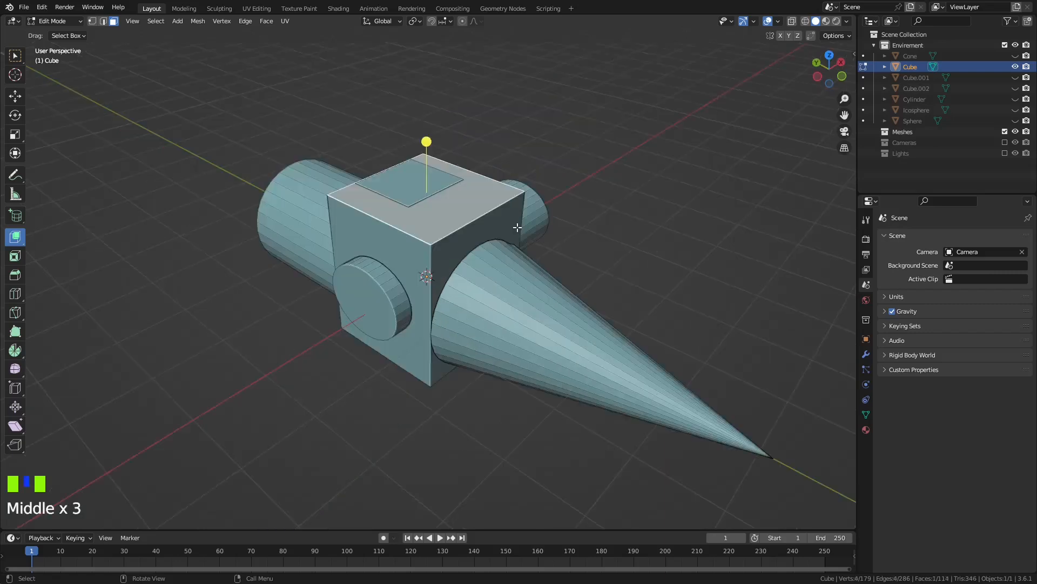
- Try Extrude Manifold on the adjacent top and side faces together, and extrude the top face alone by 235.08 mm
left_click_drag(364, 247, 360, 244)
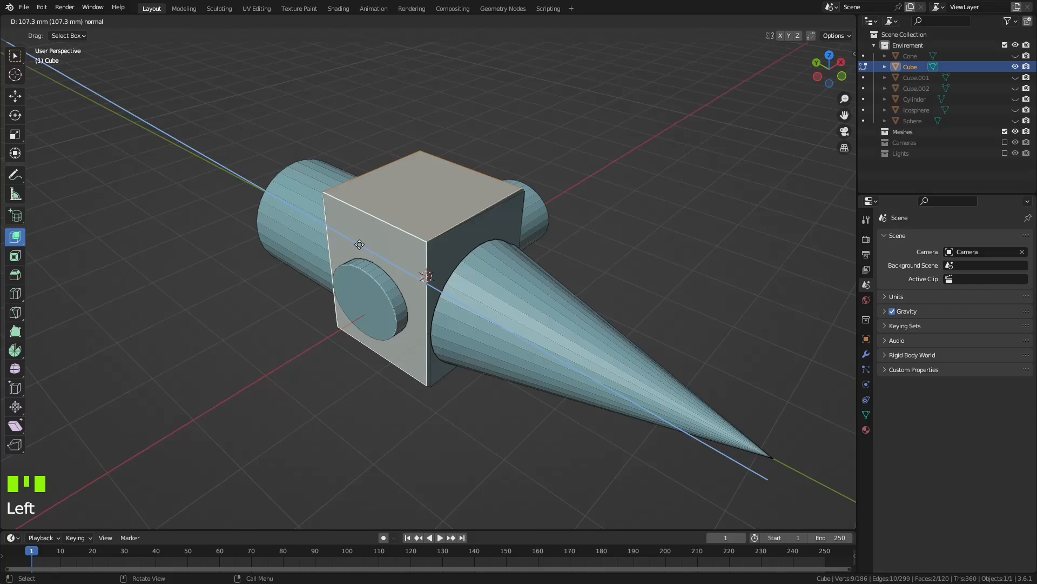
left_click_drag(360, 244, 427, 140)
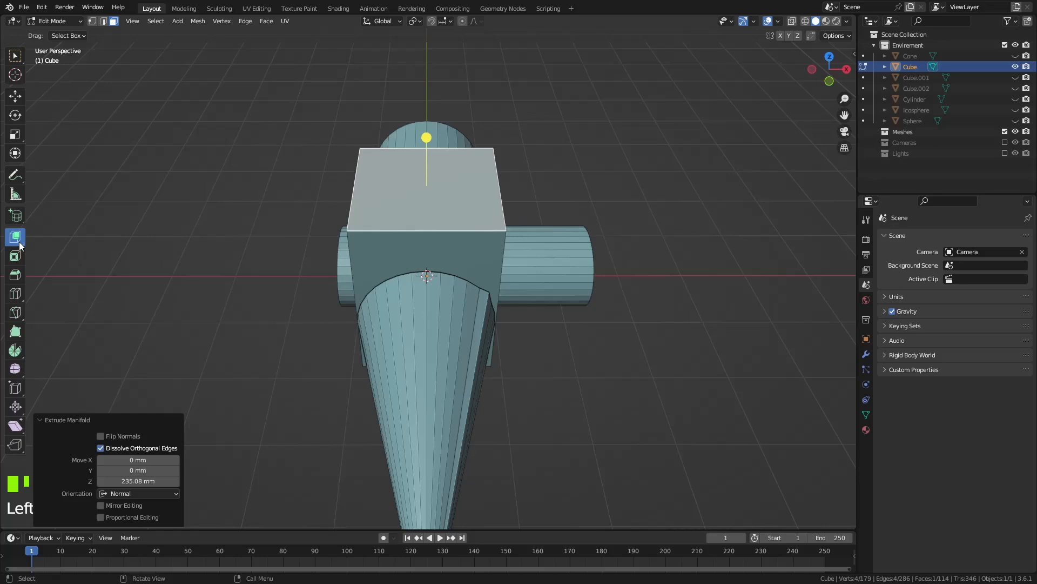
- Extrude the cube's top and adjacent side faces along their normals with a 985 mm offset, and display the face normals
left_click(417, 139)
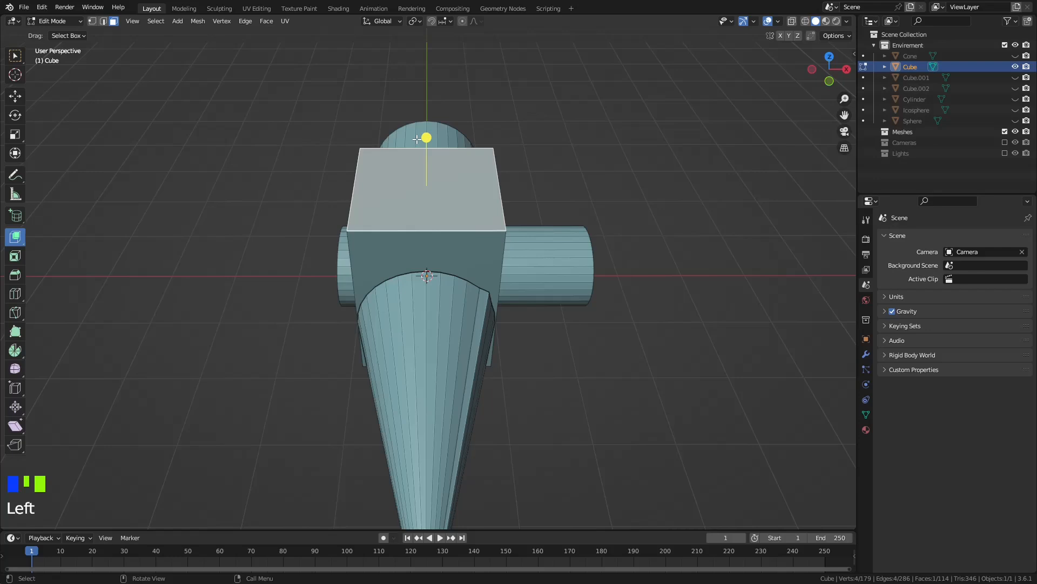
left_click(16, 242)
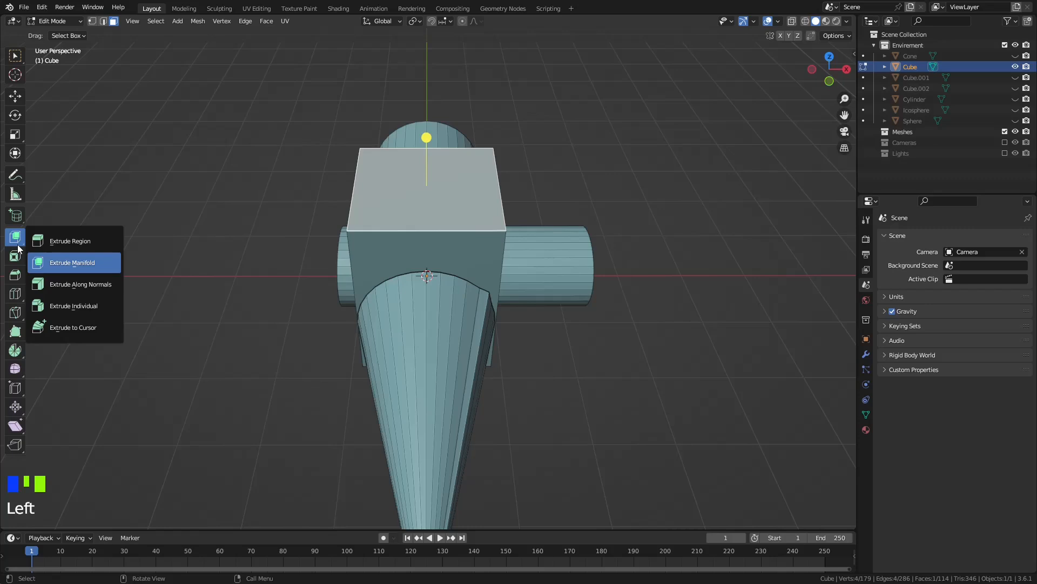
key("ctrl+z")
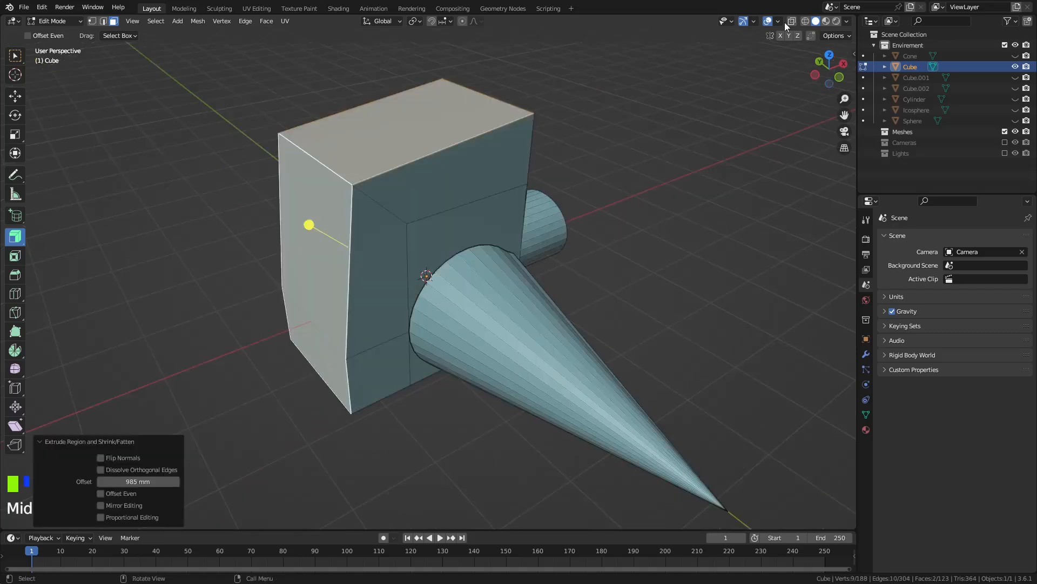
left_click(784, 22)
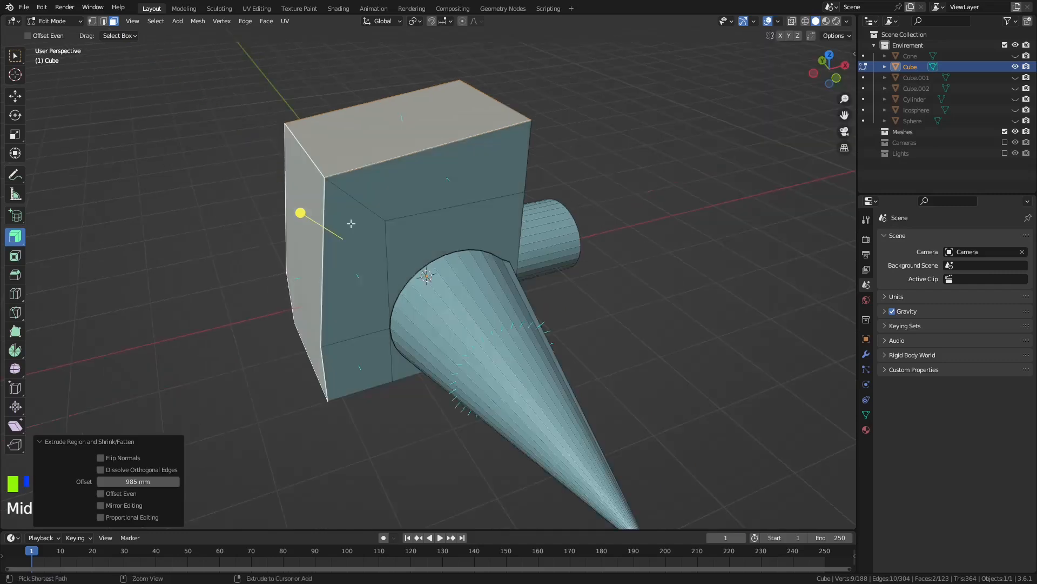
- Extrude the cube's top and side faces as individual faces with a 562 mm offset, and inspect them from several sides
middle_click_drag(352, 224, 358, 229)
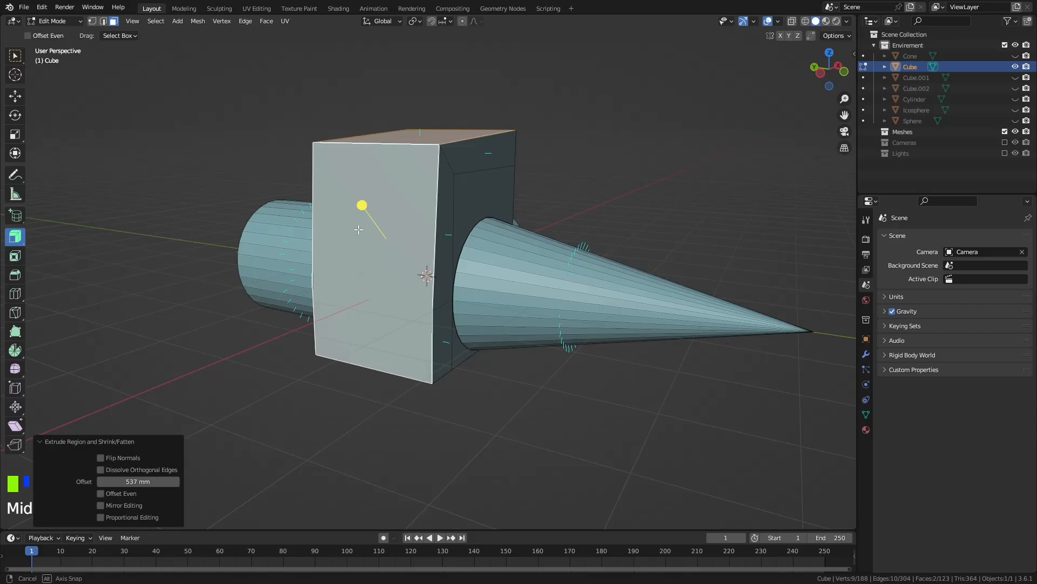
middle_click_drag(358, 229, 373, 300)
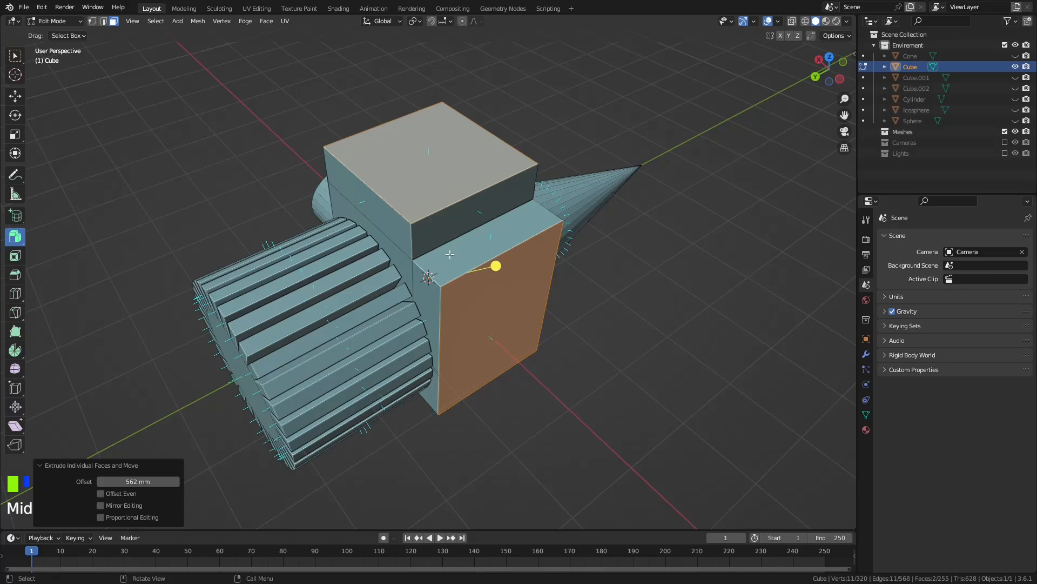
middle_click_drag(450, 254, 676, 275)
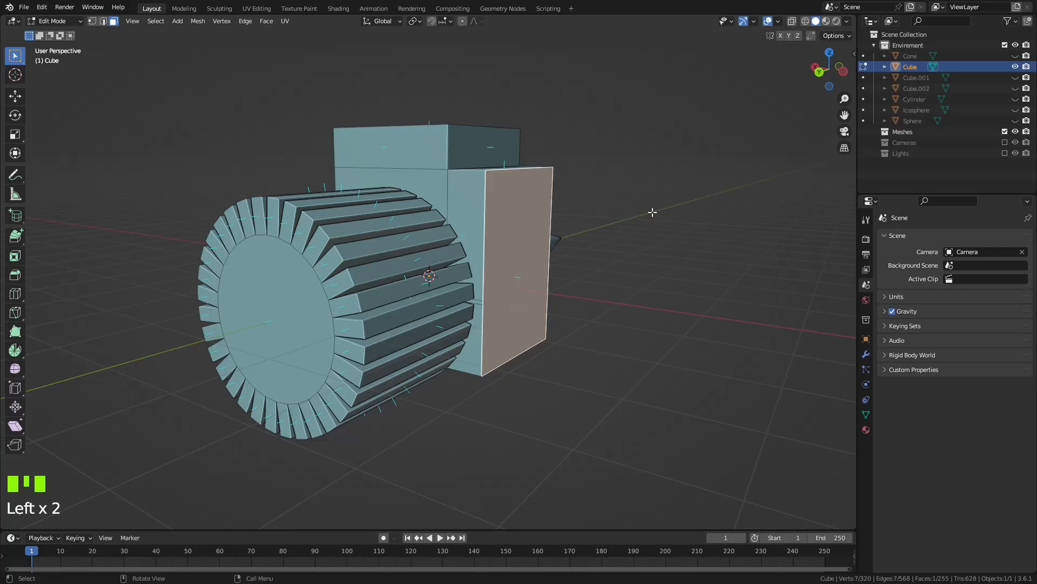
- In the back view, extrude the cube's side face toward successive cursor points into an upward-curving arm with Rotate Source enabled, and inspect it
left_click(665, 77)
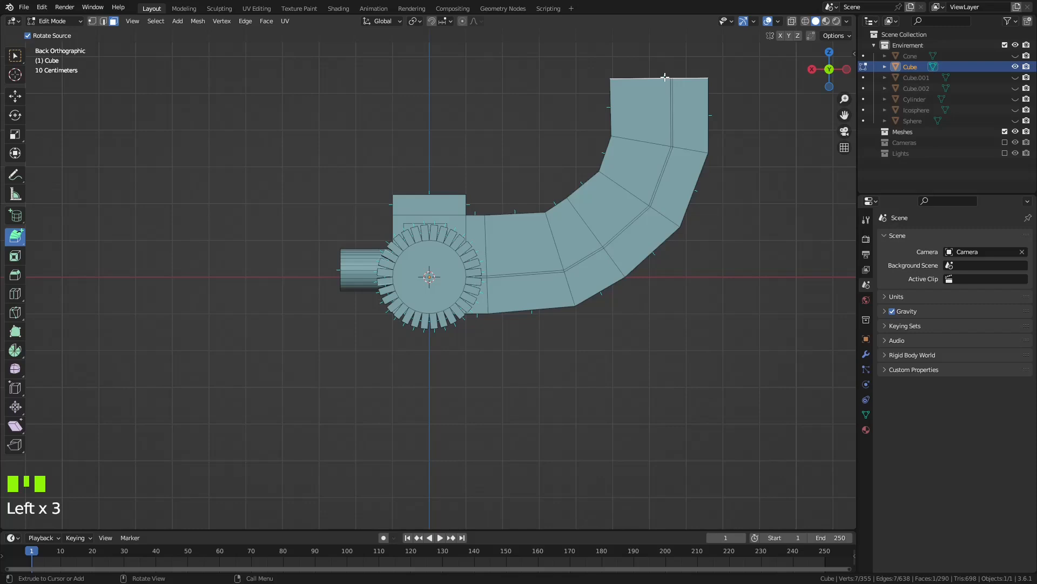
middle_click_drag(665, 78, 626, 245)
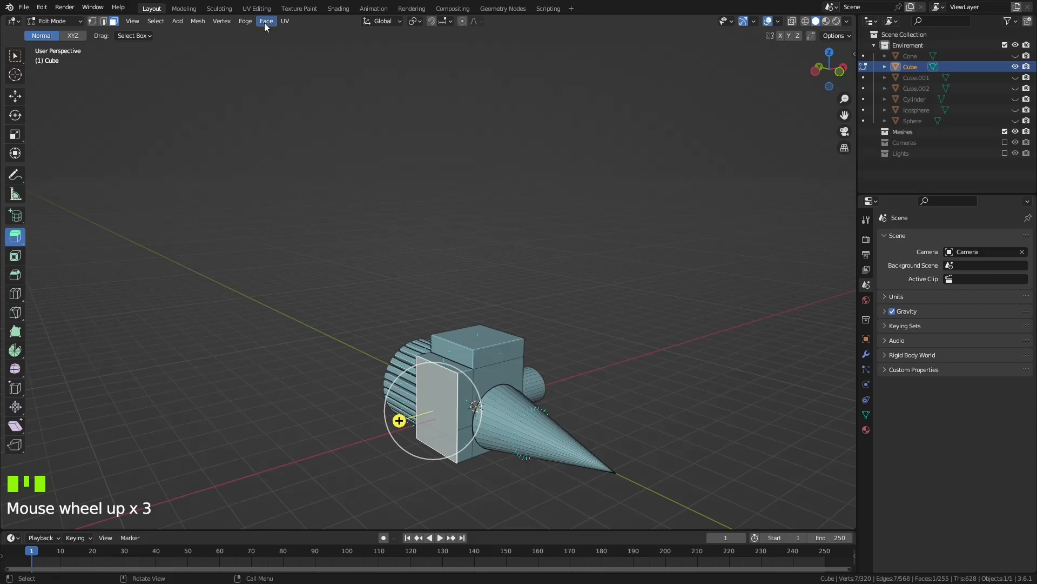
- Extrude the cube's side face outward, and extrude the new block's outer top edge by -927.82, 859.84 and 771.05 mm in X, Y and Z
key("e")
left_click(229, 27)
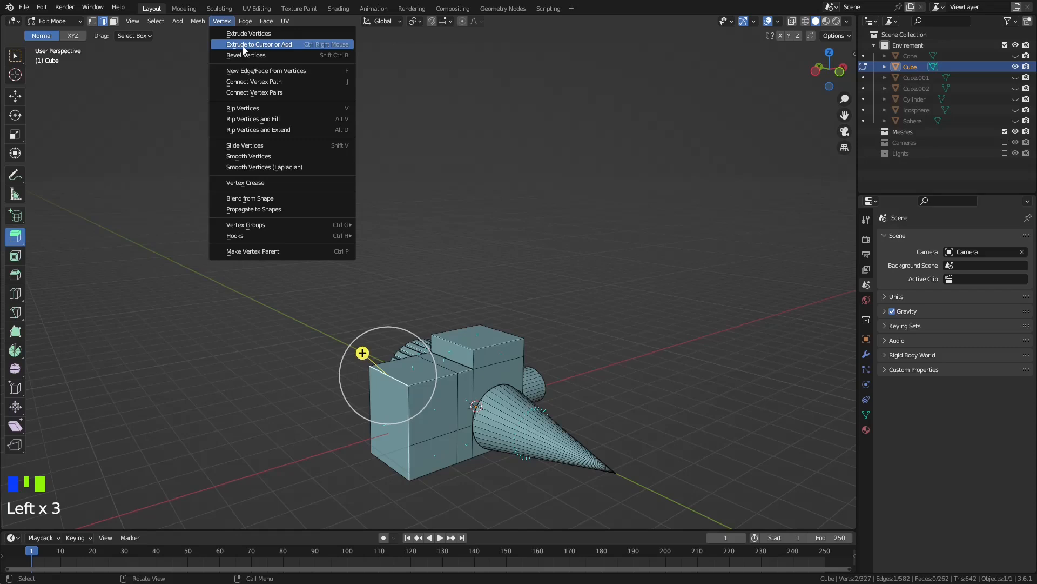
left_click(242, 46)
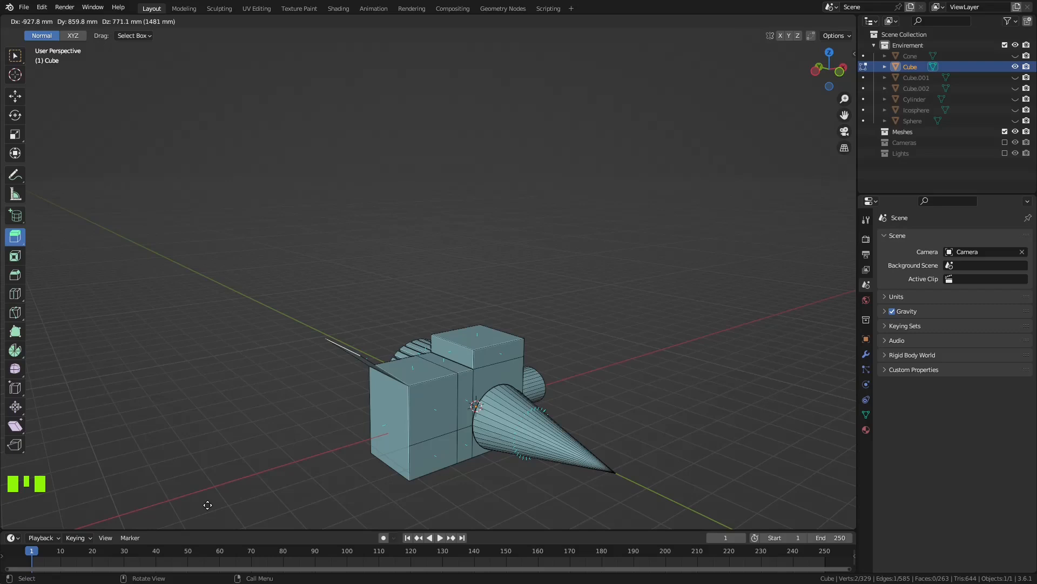
left_click(208, 505)
left_click(222, 20)
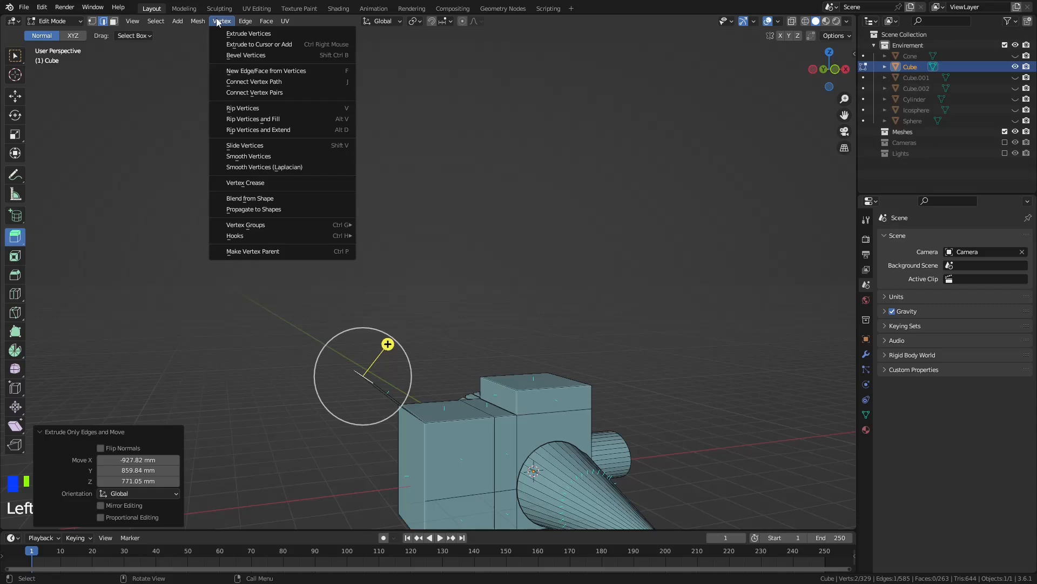
scroll(620, 314, "up", 3)
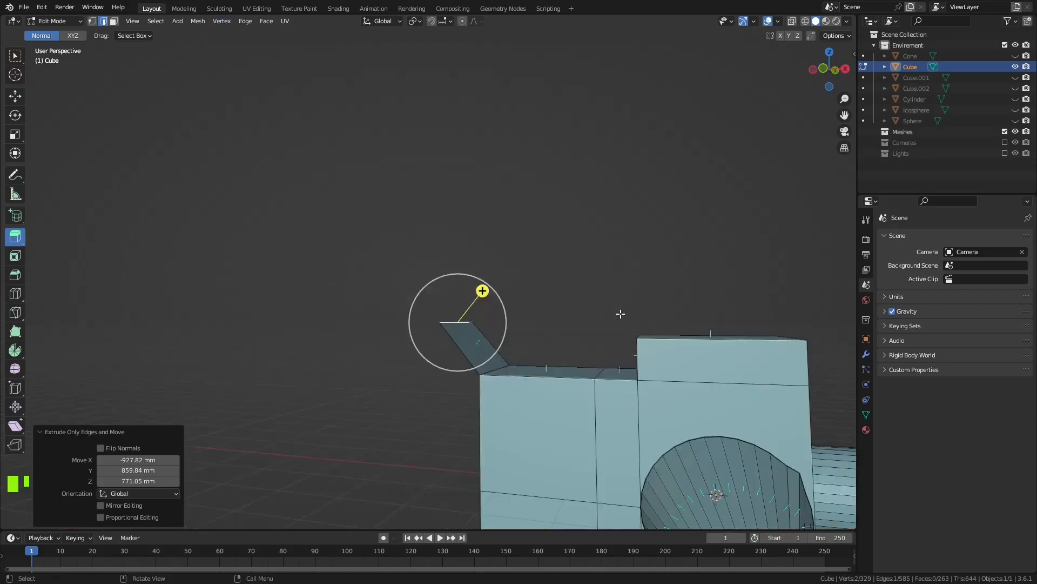